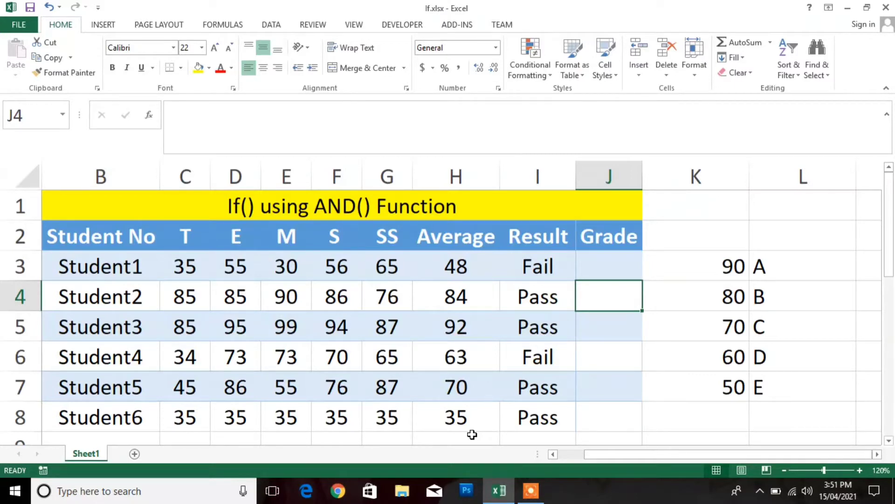
key(Up)
text(=)
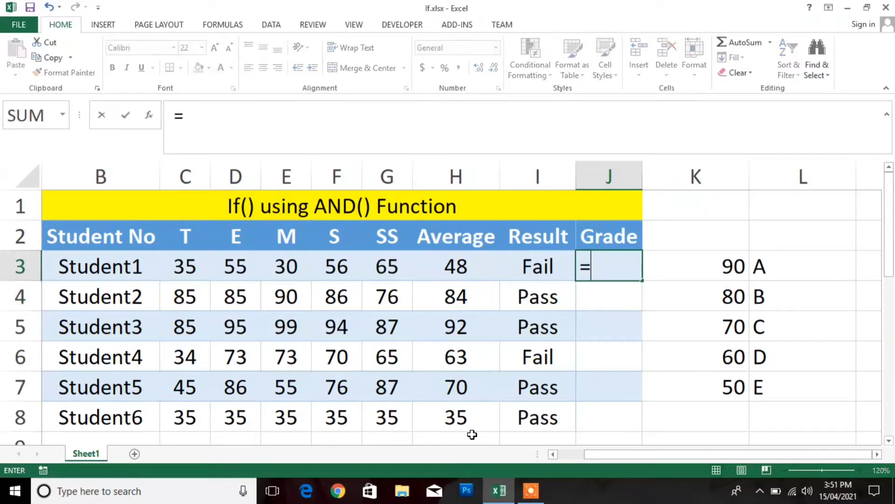
text(and()
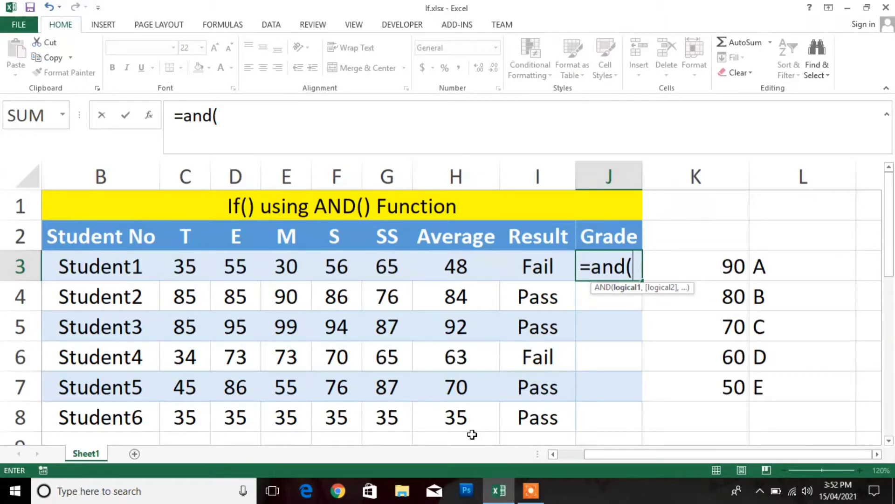
key(Escape)
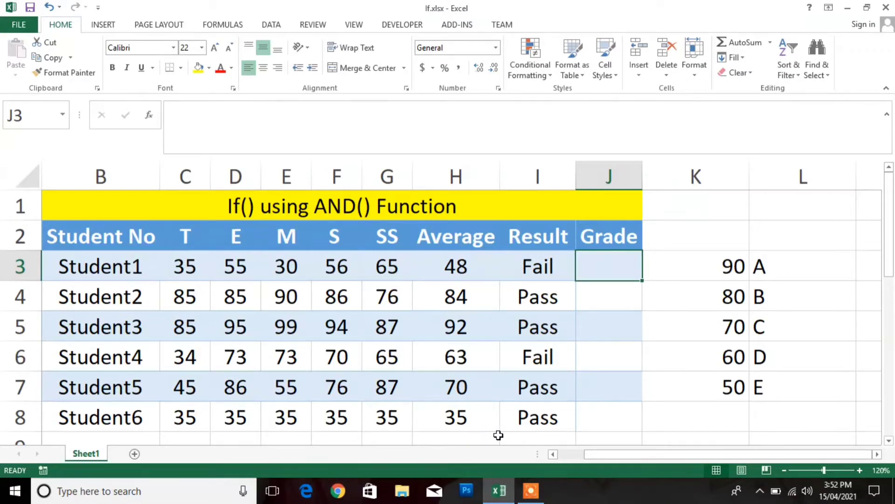
text(=if()
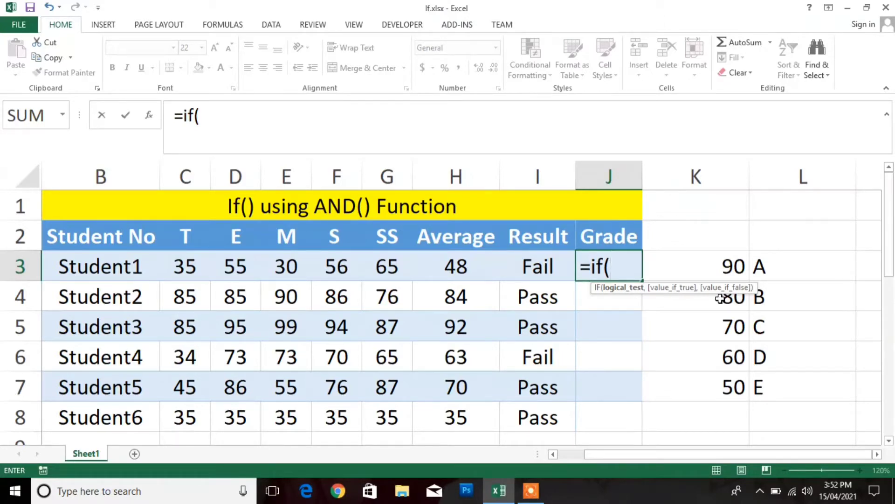
key(Escape)
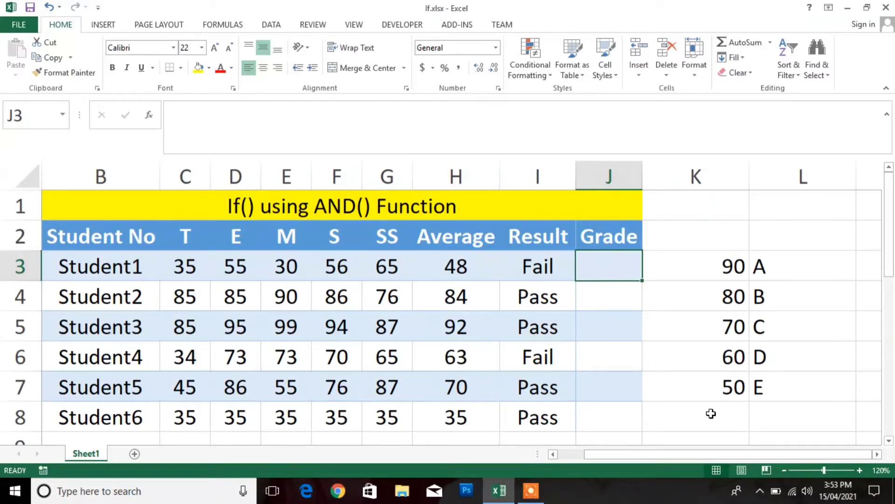
Start an IF formula in J3 that returns I3 when I3 equals "Fail", leaving the false value open
text(=if)
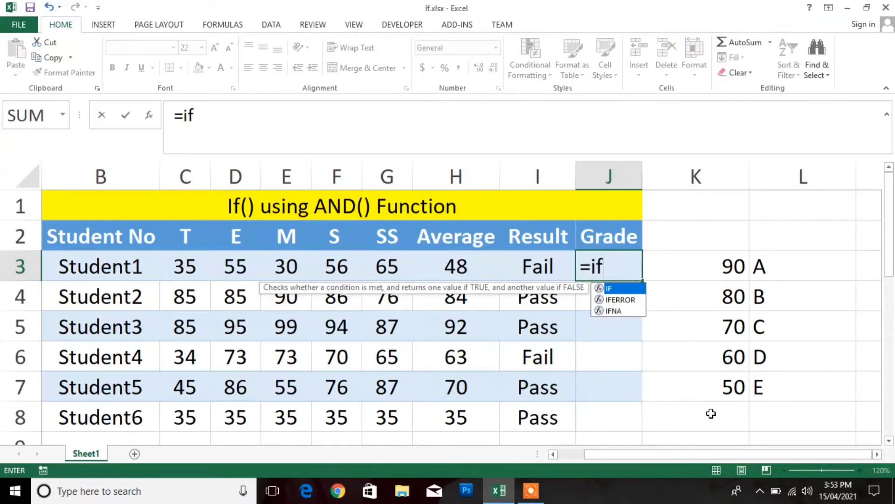
text(()
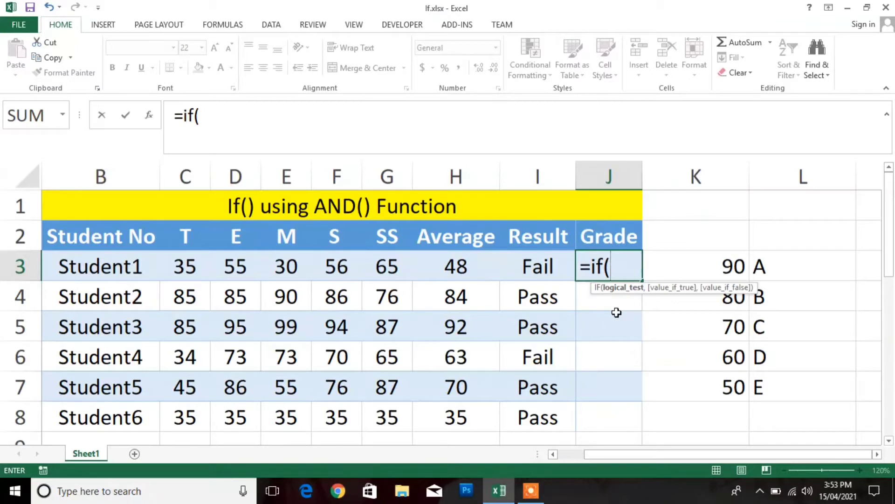
click(549, 272)
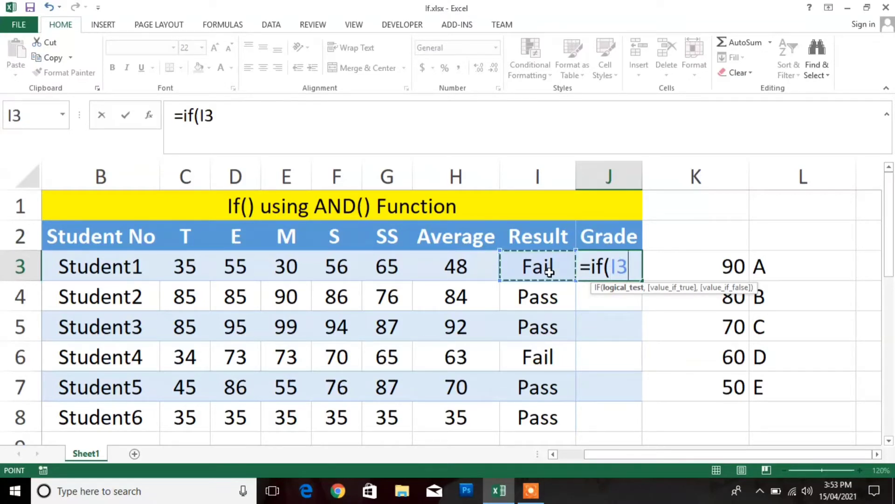
text(=")
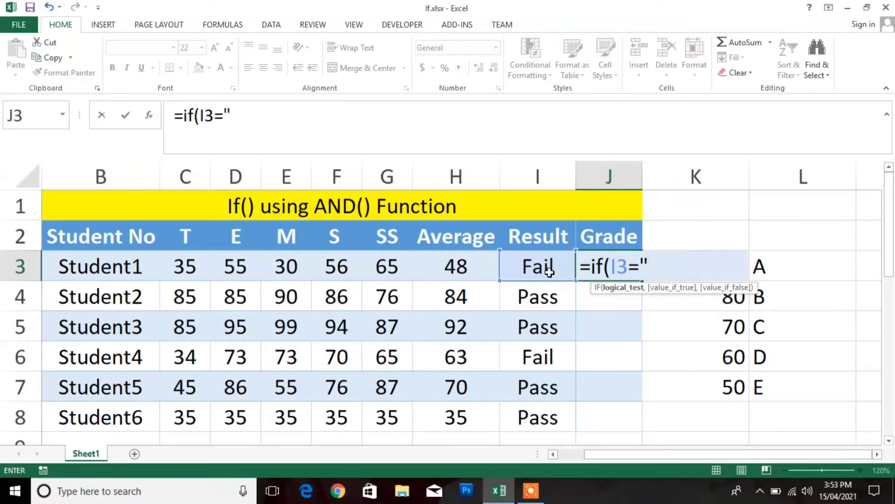
text(Fail)
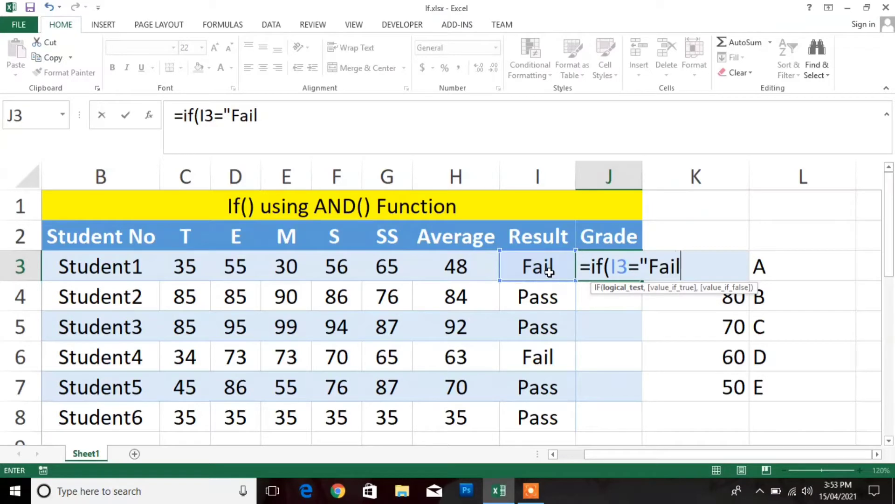
text(",)
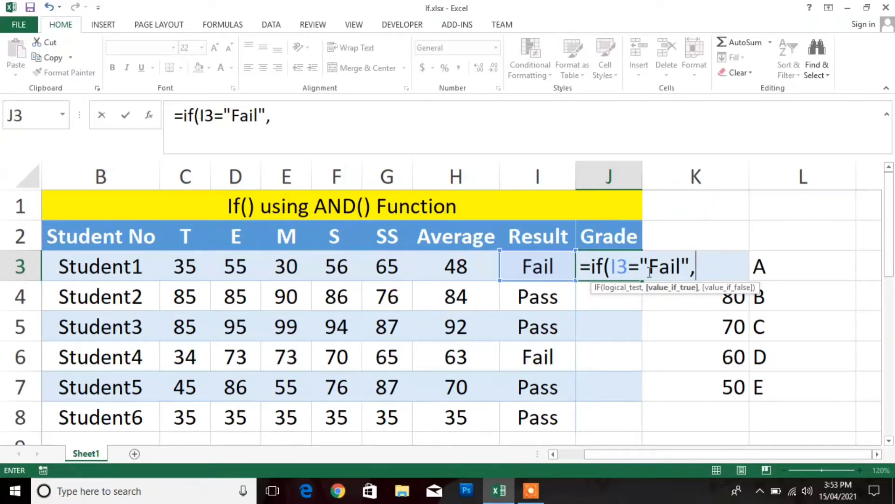
click(544, 266)
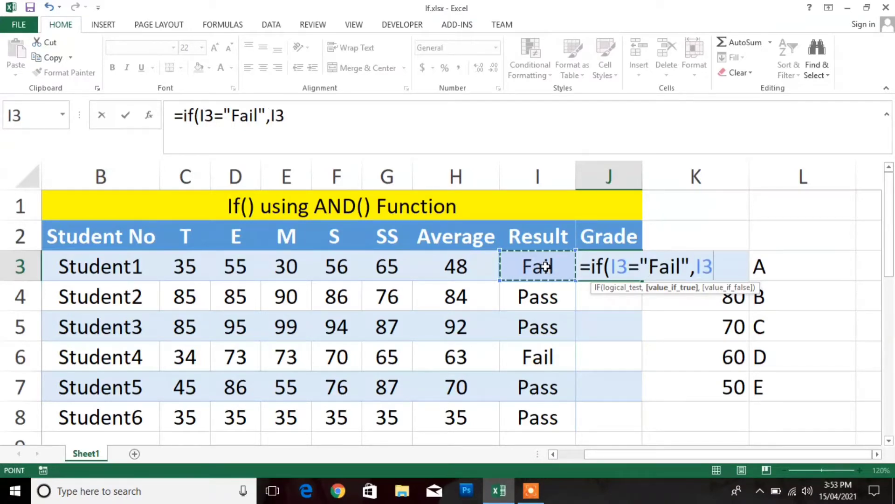
text(,)
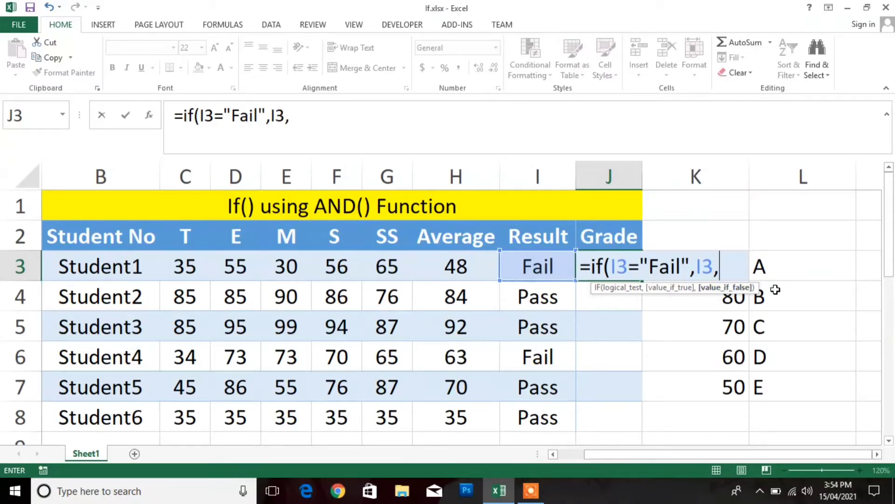
Nest an IF as the false value in the J3 formula, returning "A" when H3>=90
text(if()
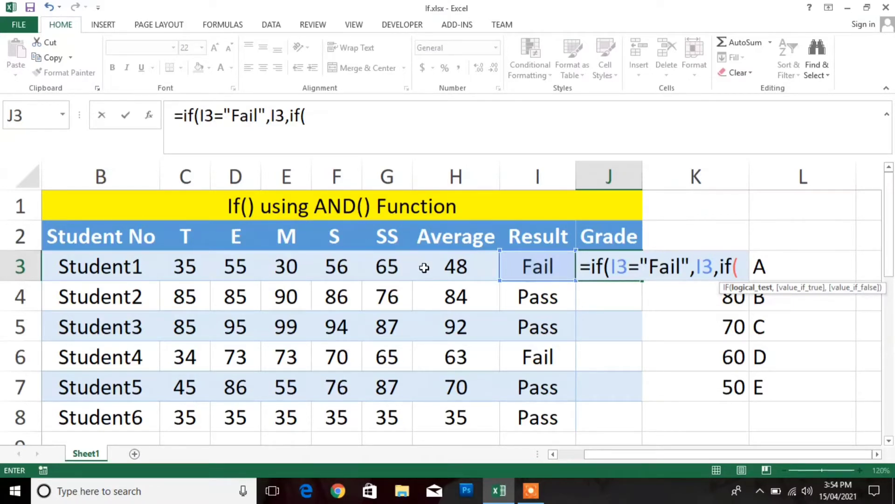
click(461, 266)
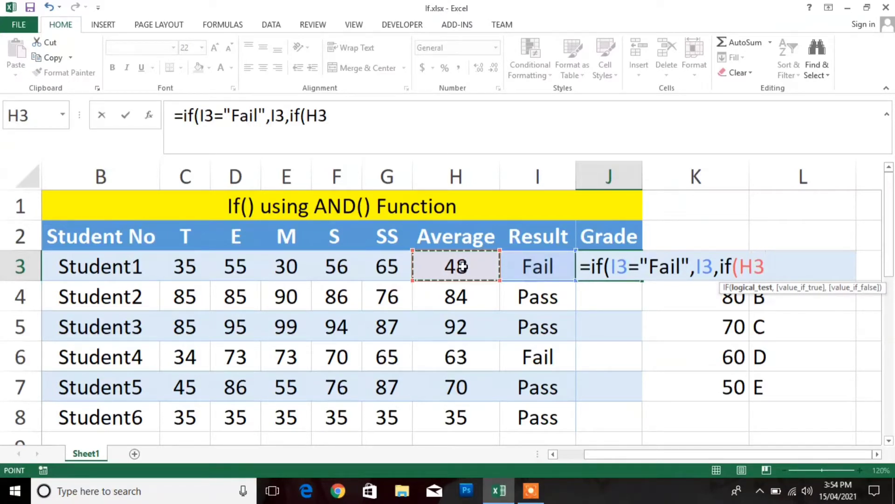
text(>=)
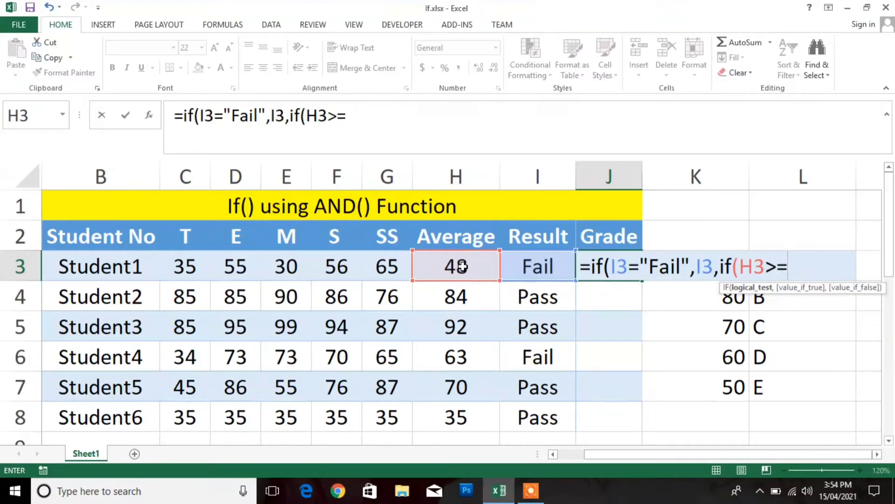
text(90,)
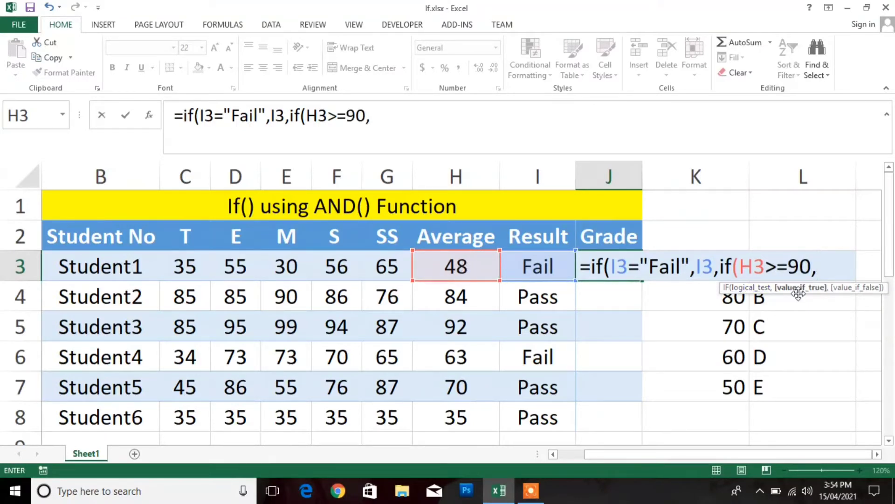
text("A",)
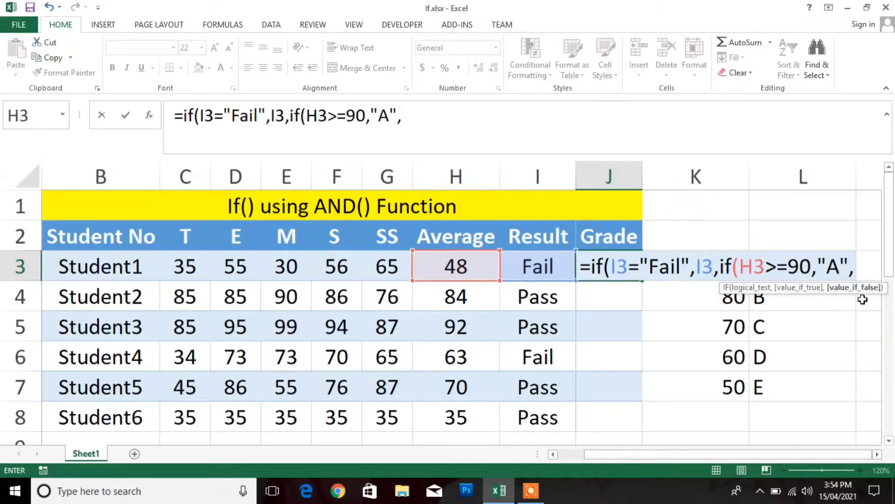
text(o)
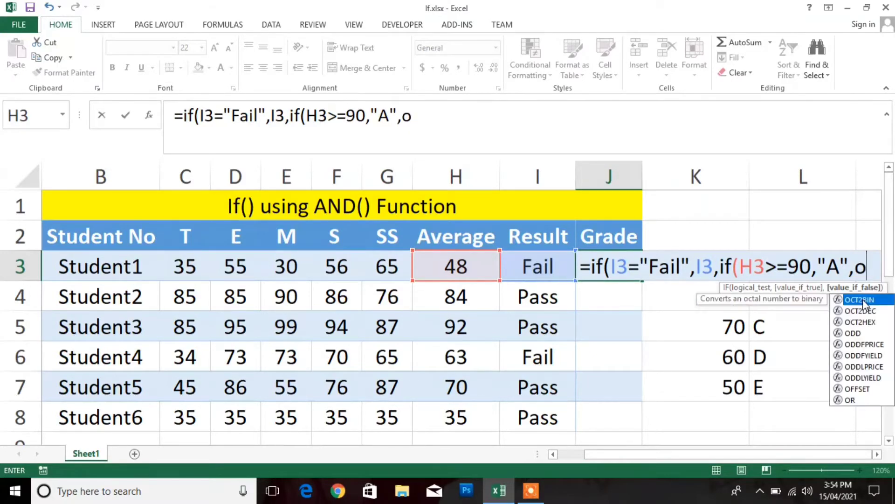
key(BackSpace)
Nest a further IF in the J3 formula that returns "B" when H3>=80
text(if()
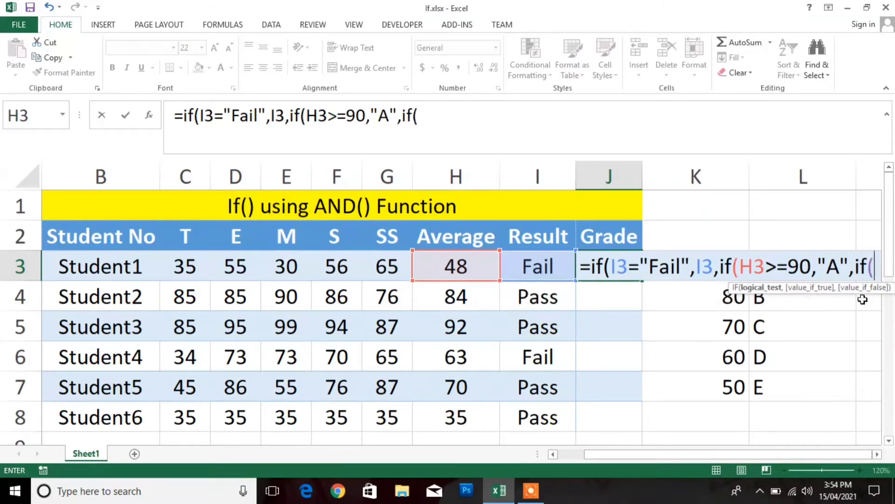
click(452, 260)
text(>)
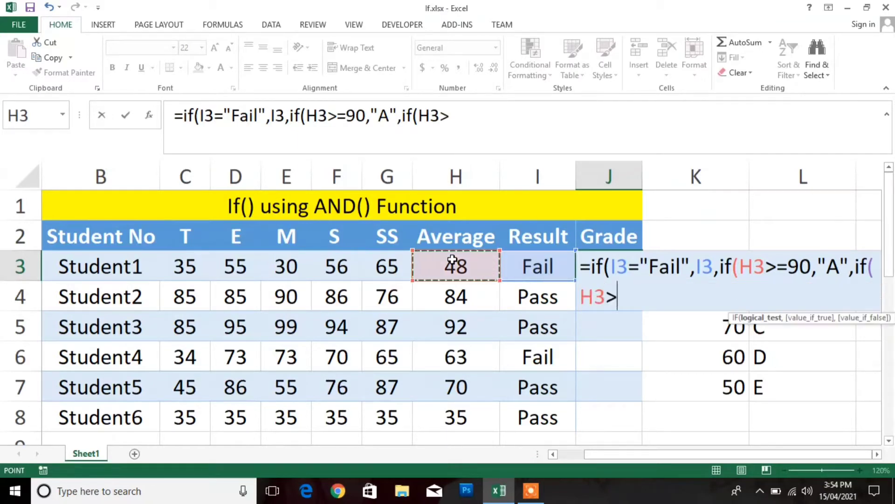
text(=80)
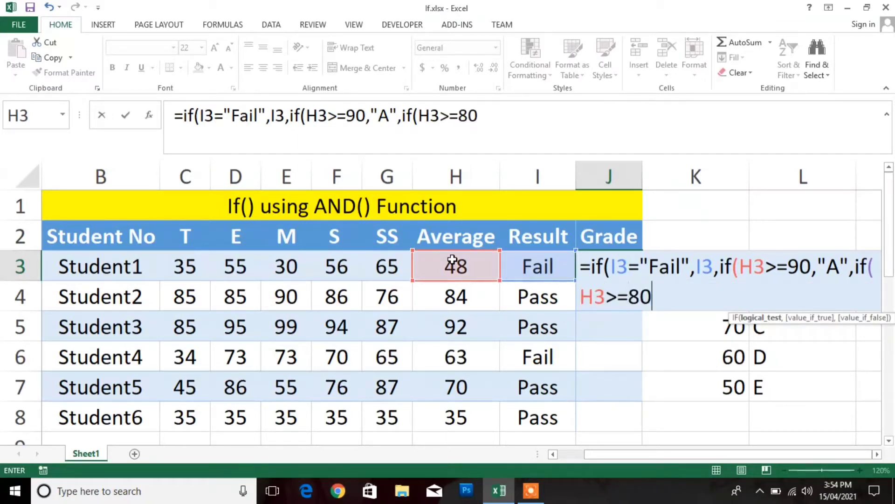
text(,")
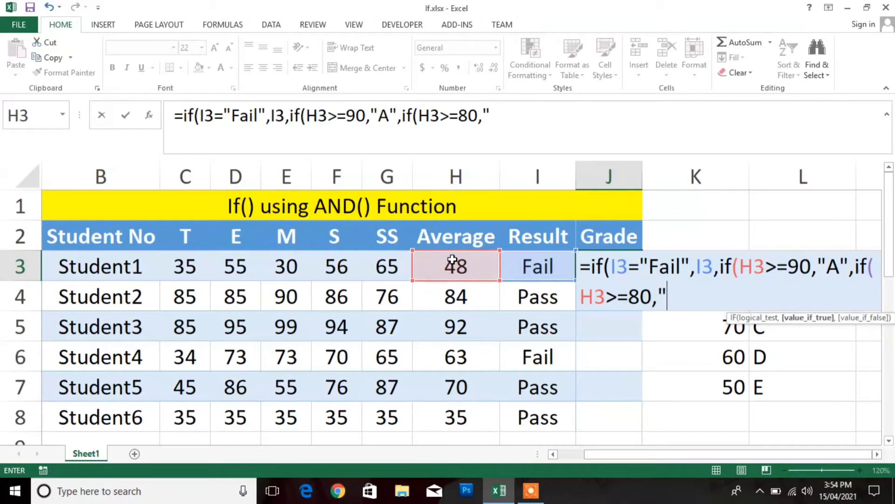
text(B",)
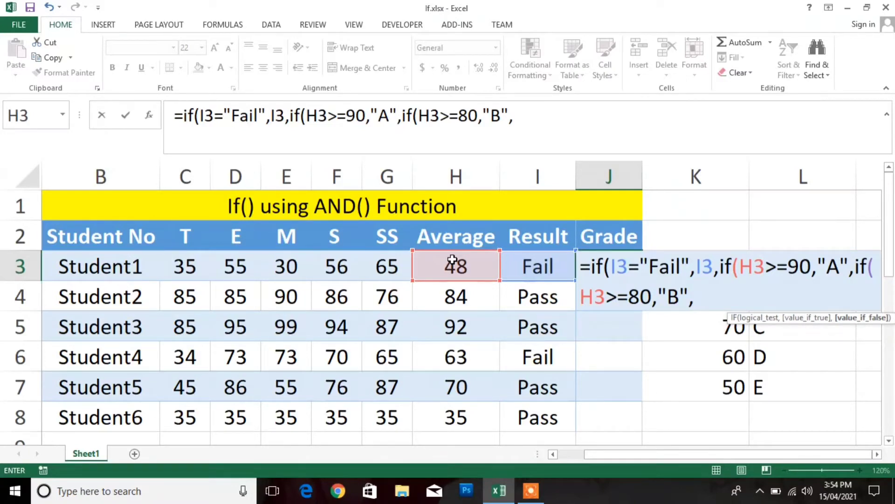
Nest a further IF in the J3 formula that returns "C" when H3>=70
text(if()
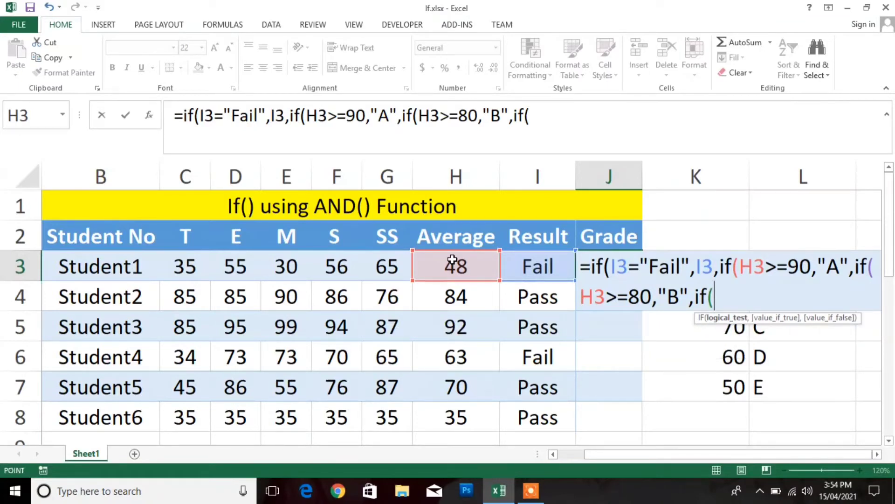
click(452, 260)
text(>=)
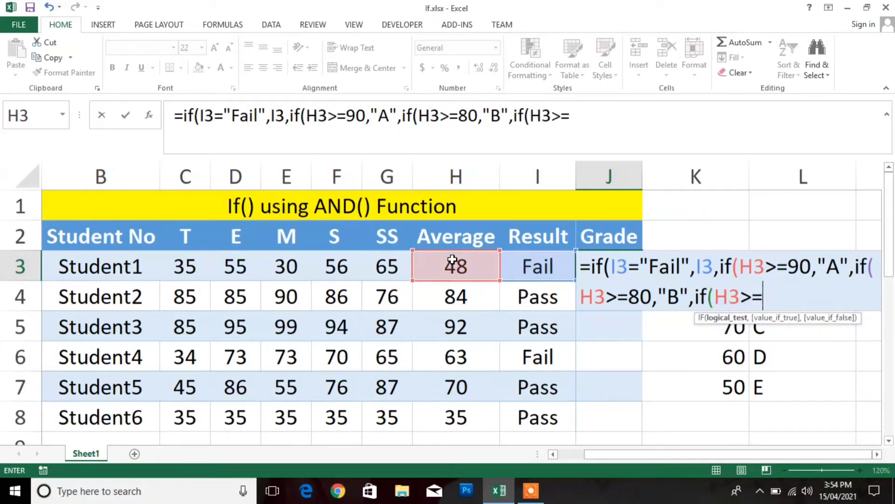
text(70,)
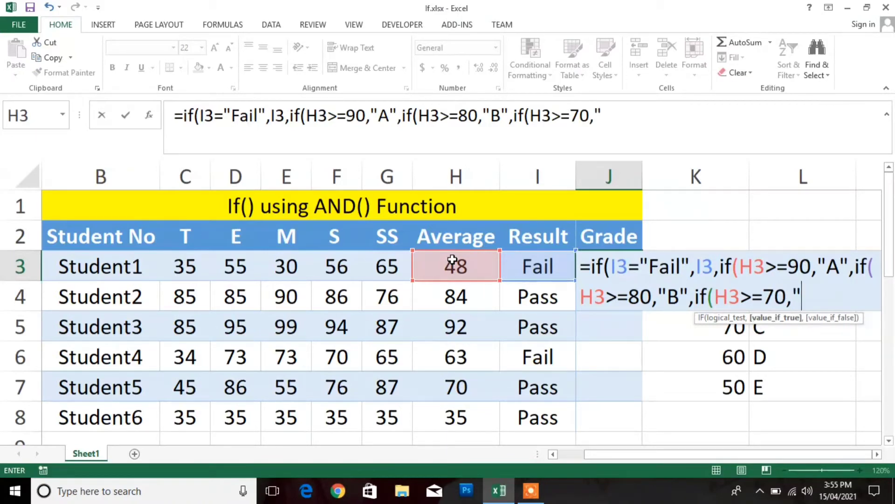
text("C",)
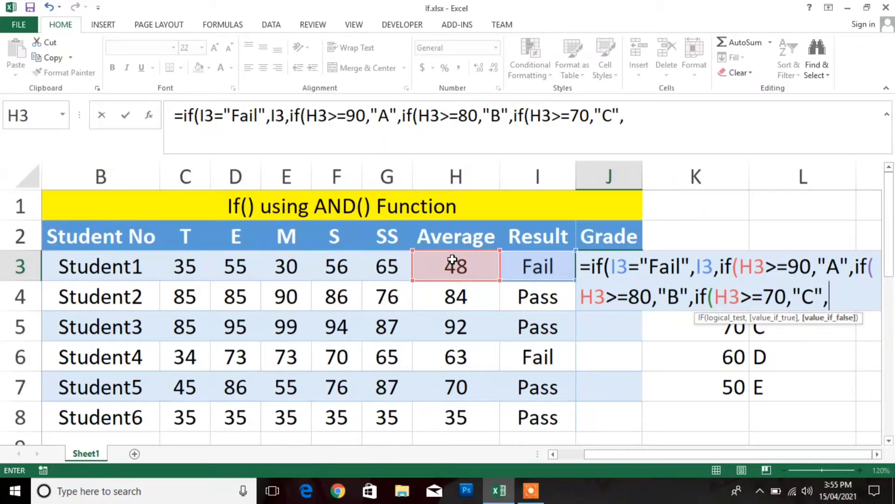
Nest a further IF in the J3 formula that returns "D" when H3>=60
text(if)
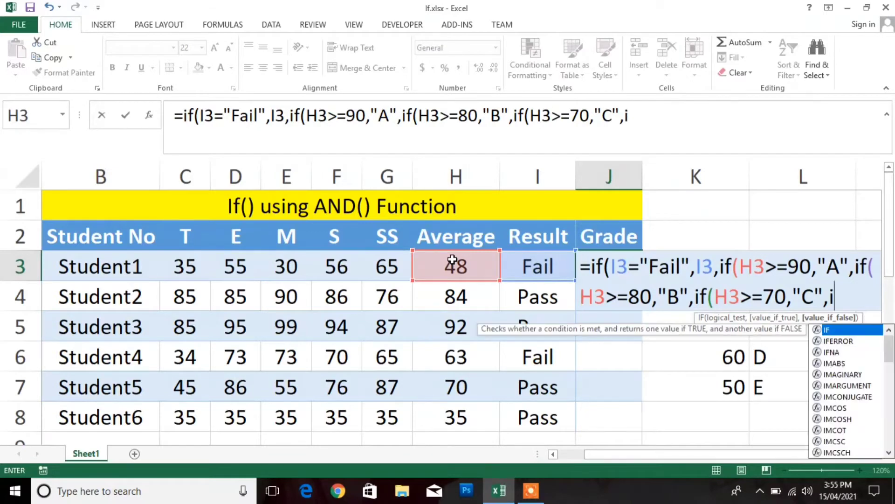
text(()
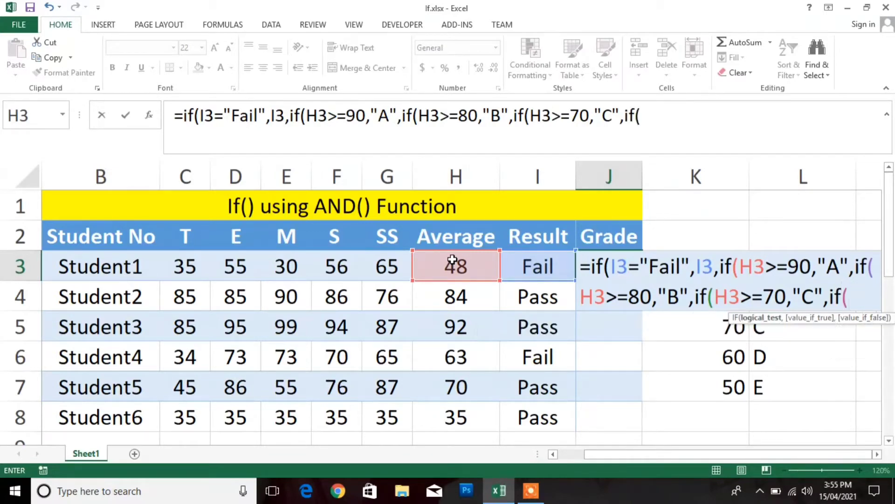
click(453, 259)
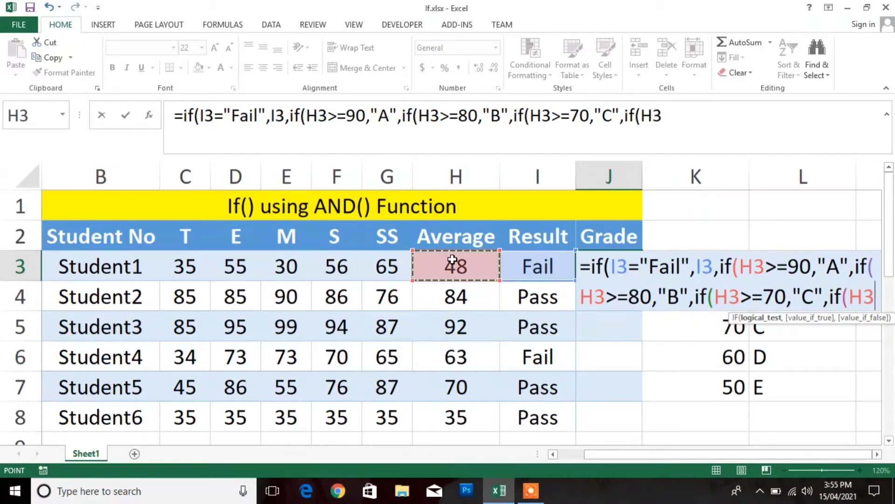
text(>=60,)
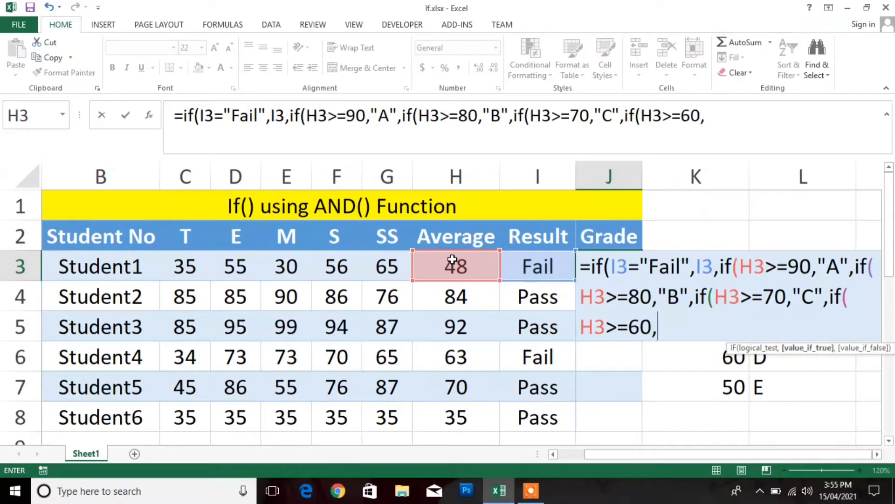
text("D")
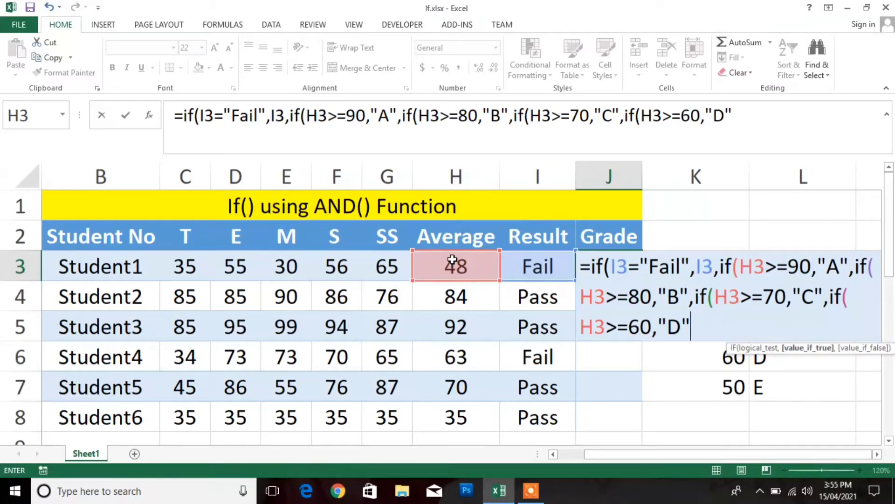
text(,)
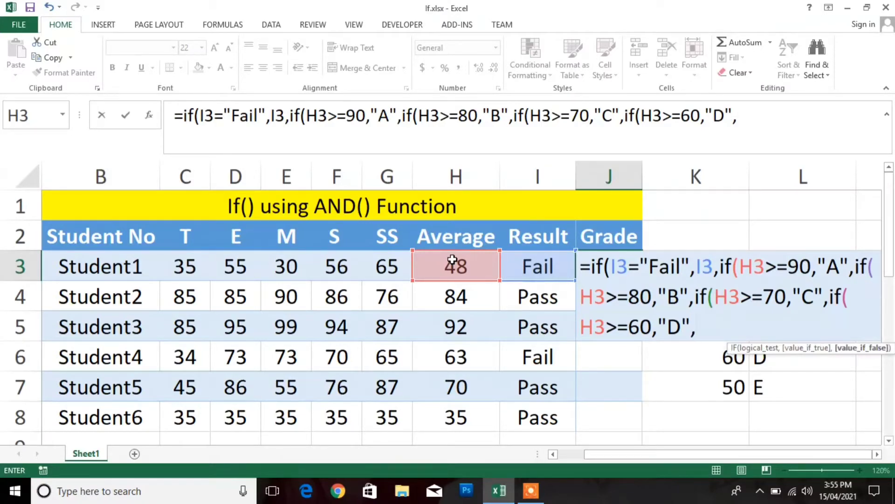
Nest a further IF in the J3 formula that returns "E" when H3>=50
text(if()
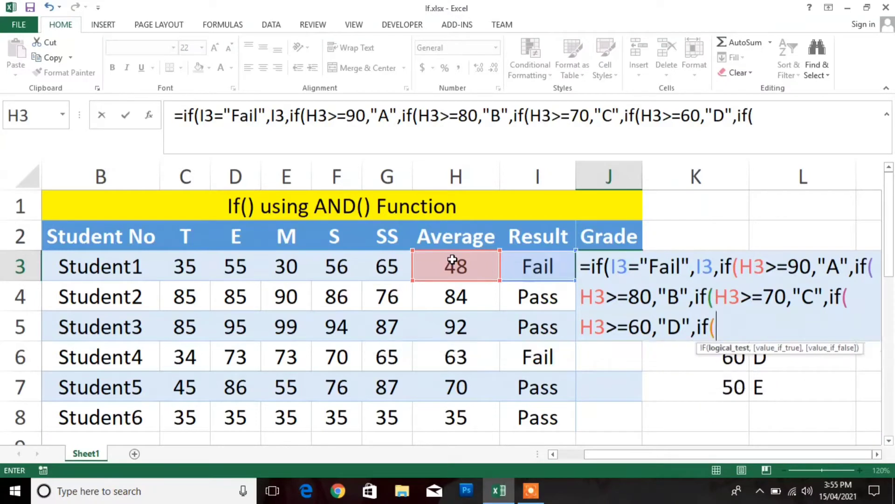
click(452, 260)
text(>=)
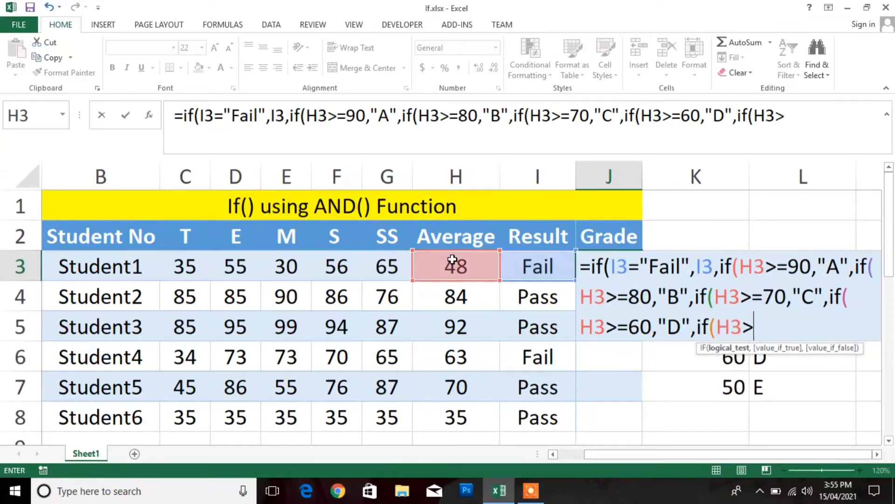
text(50)
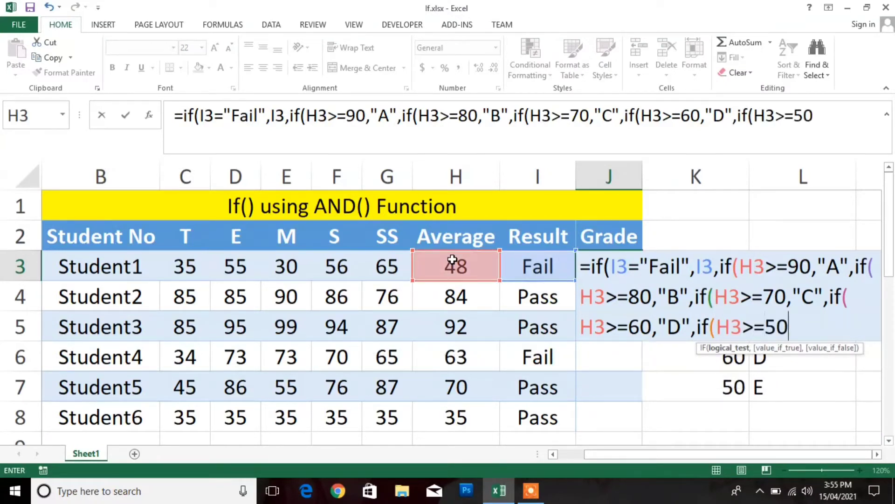
text(,")
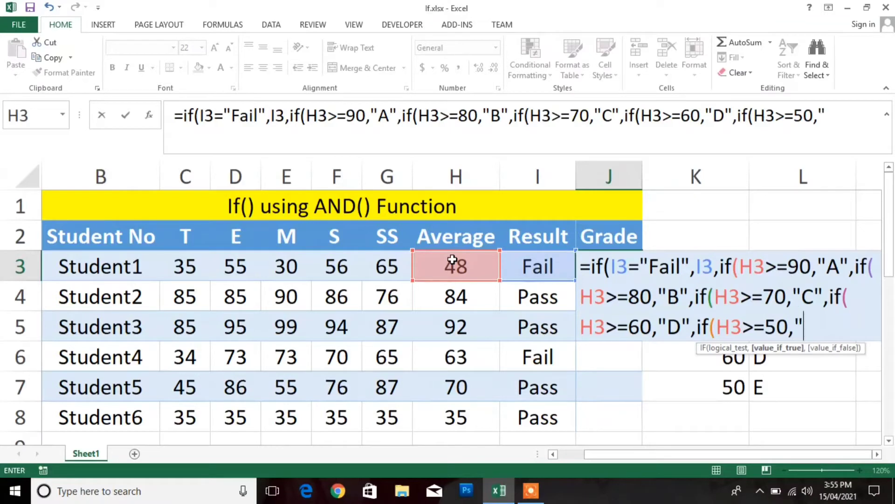
text(E")
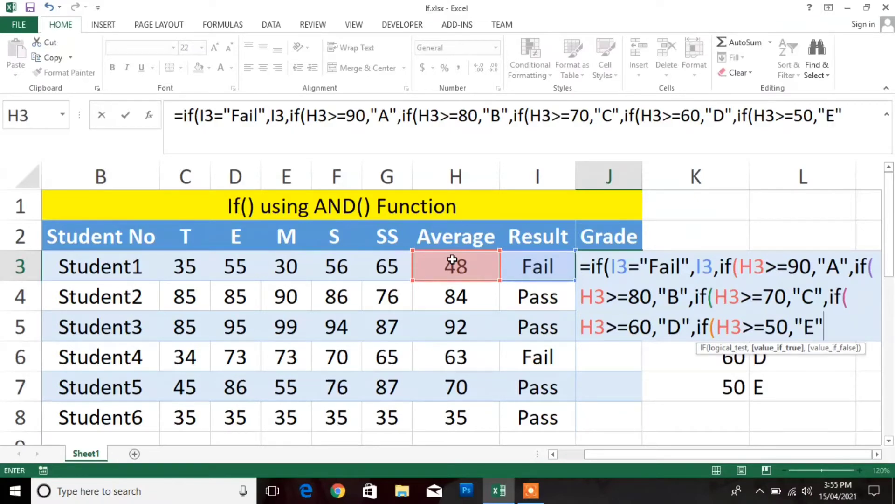
text(,)
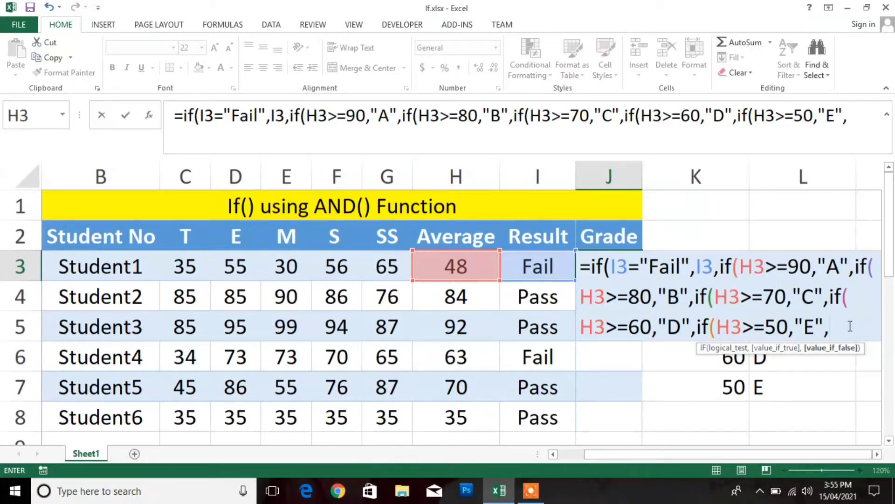
Finish the J3 formula with "No Grade" as the last false value, close all six IFs, and enter it
text("No Grade)
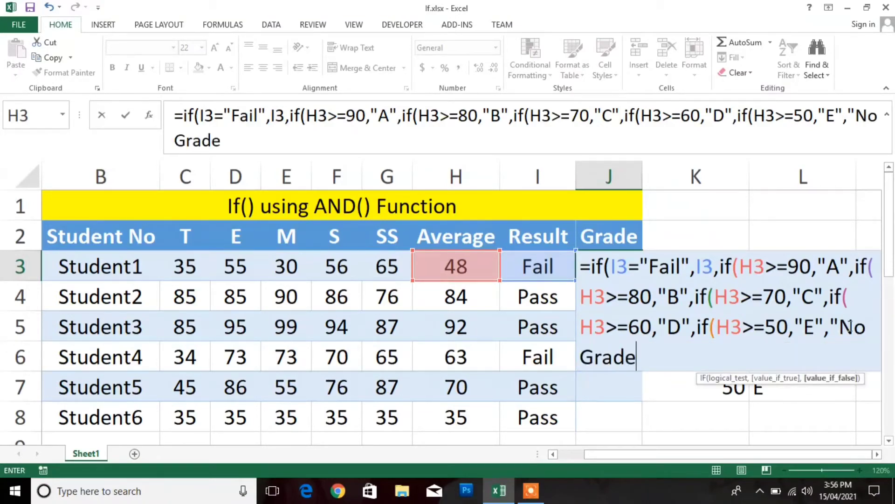
text("))
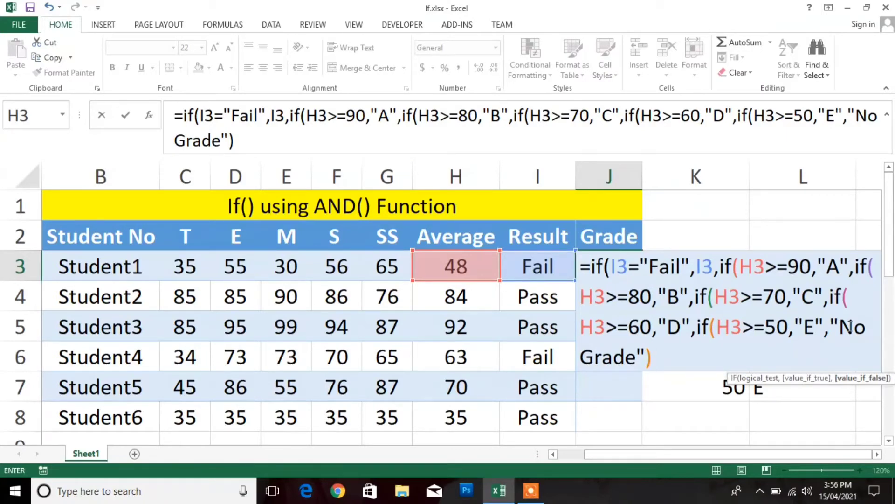
text()))))
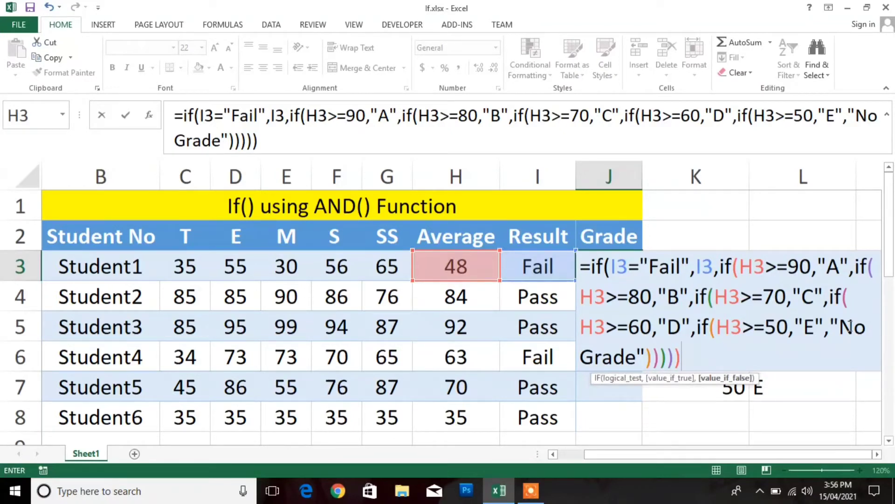
text())
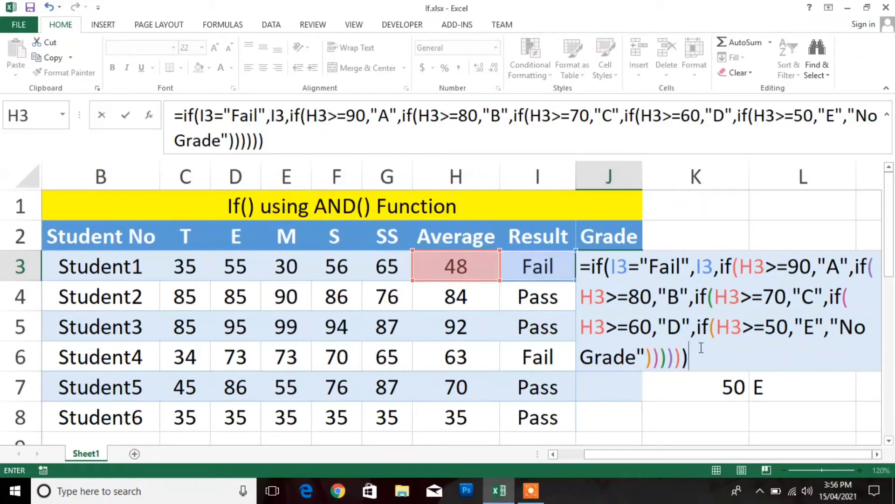
key(Return)
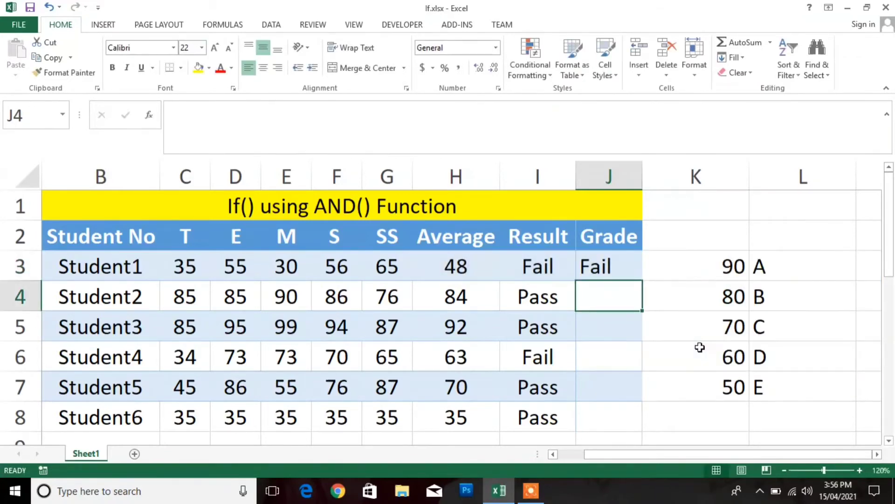
Copy the J3 grade formula to J4:J8, pasting formulas only so the row formatting is kept
key(Up)
key(ctrl+c)
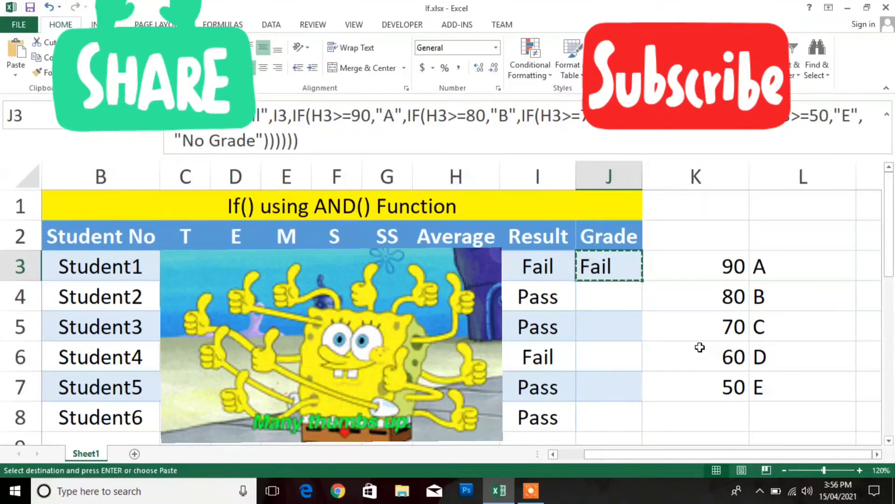
click(629, 299)
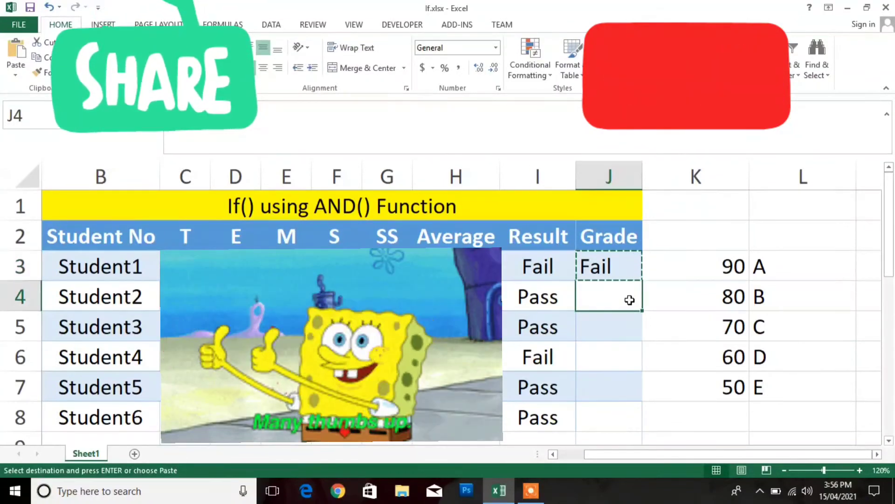
key(shift+Down)
key(shift+Down)
key(shift+Down)
key(shift+Down)
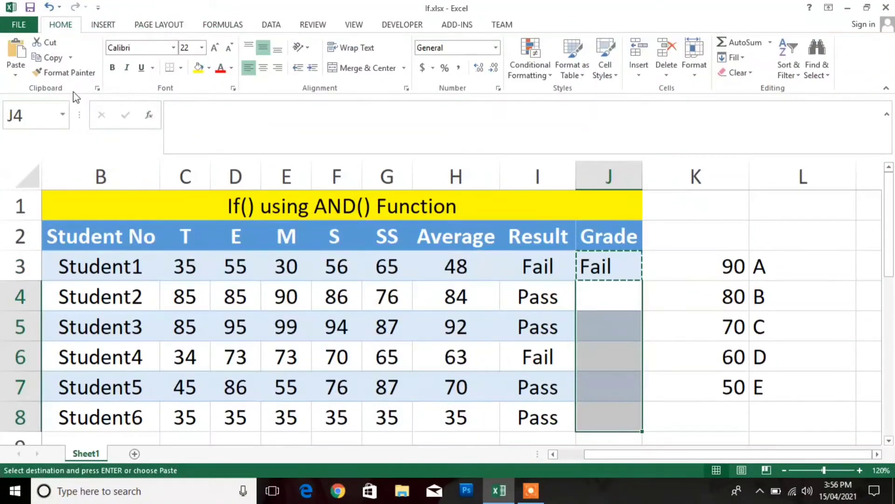
click(19, 75)
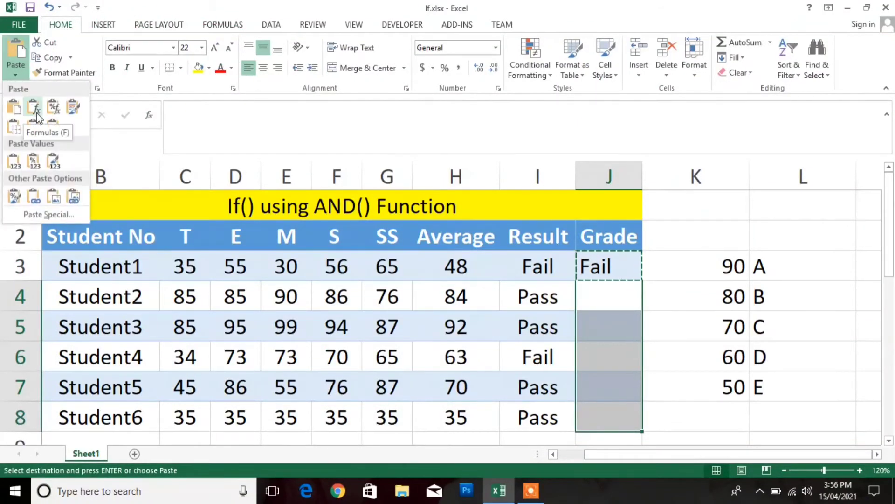
click(36, 113)
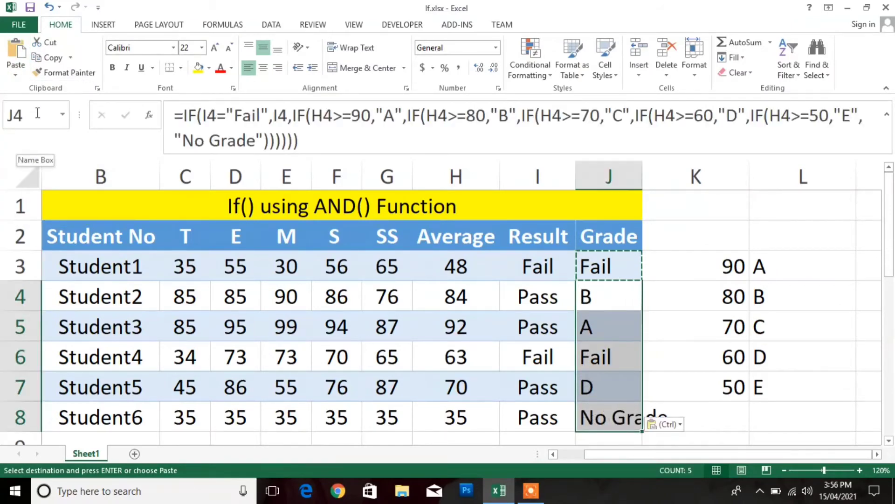
key(Escape)
key(Up)
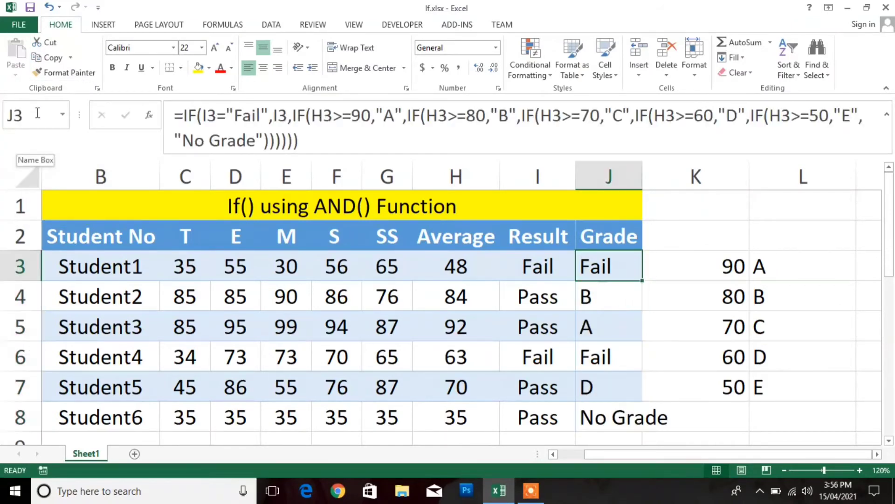
Compare the grades in column J with each student's Result and Average and the threshold list in K3:L7
click(529, 268)
click(598, 265)
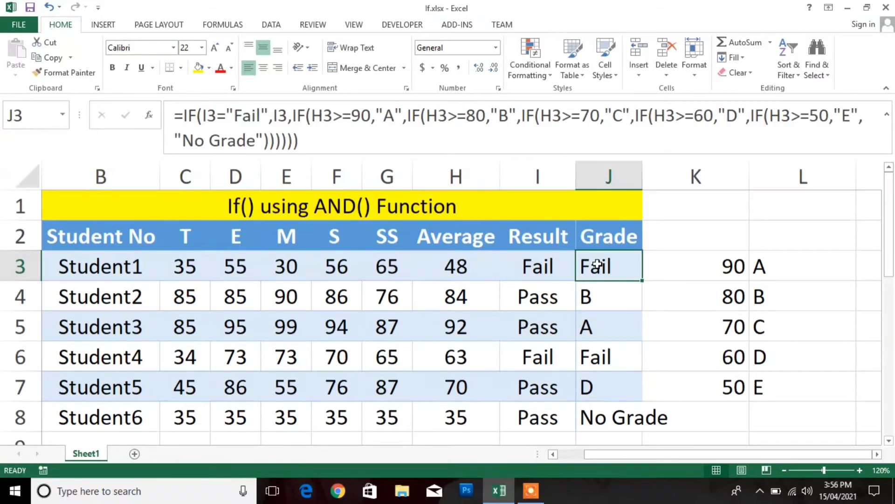
click(540, 359)
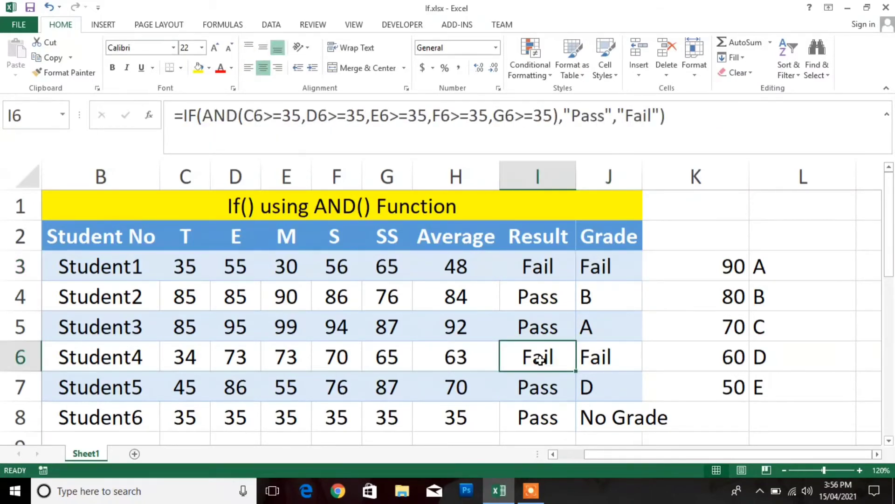
click(597, 360)
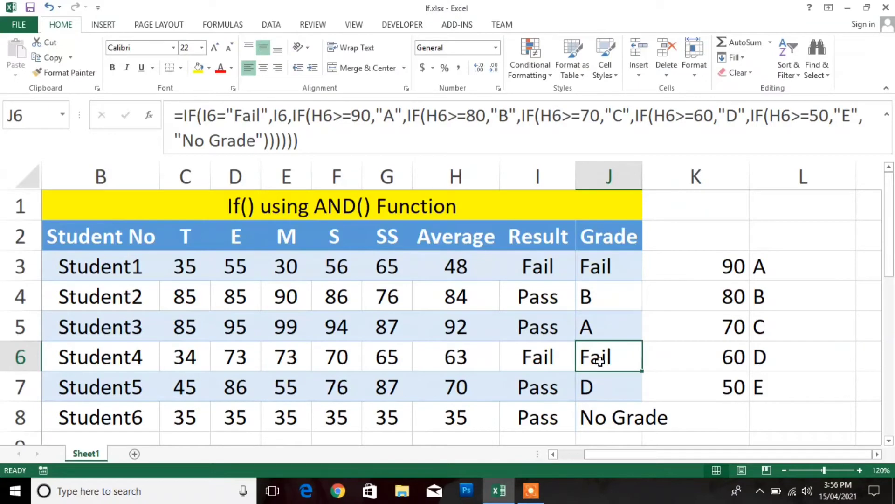
click(540, 418)
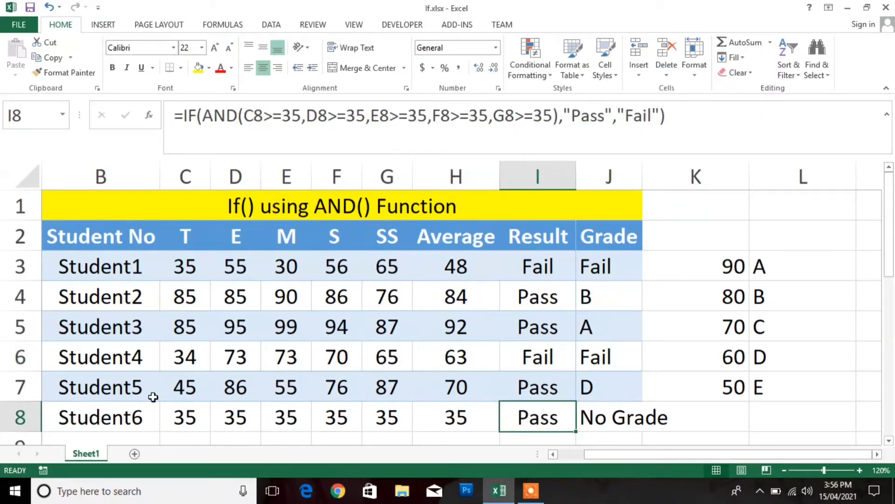
click(440, 412)
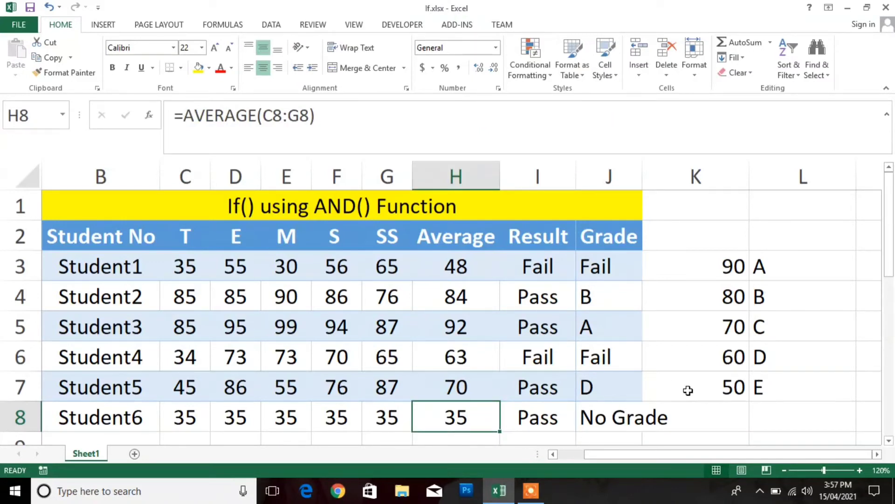
click(616, 417)
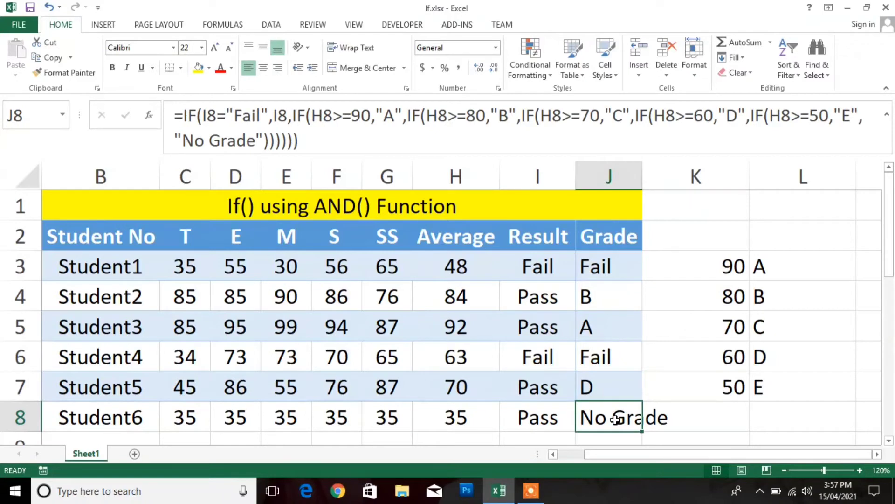
click(496, 297)
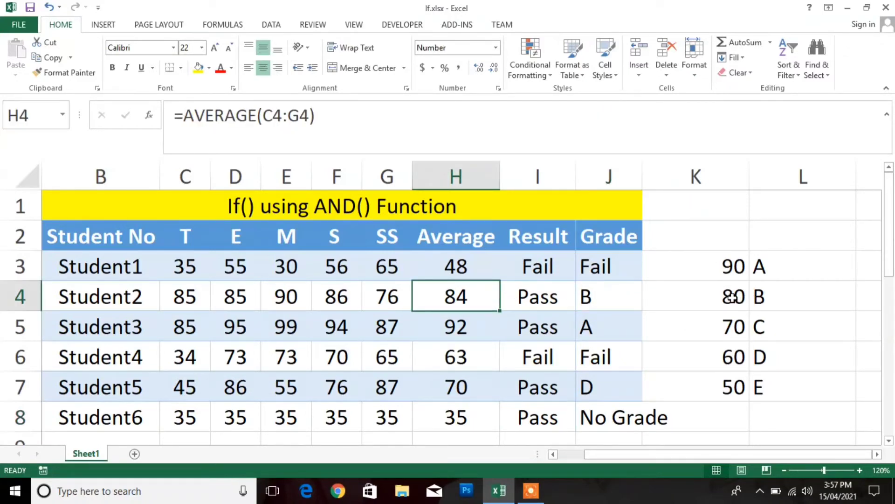
click(600, 295)
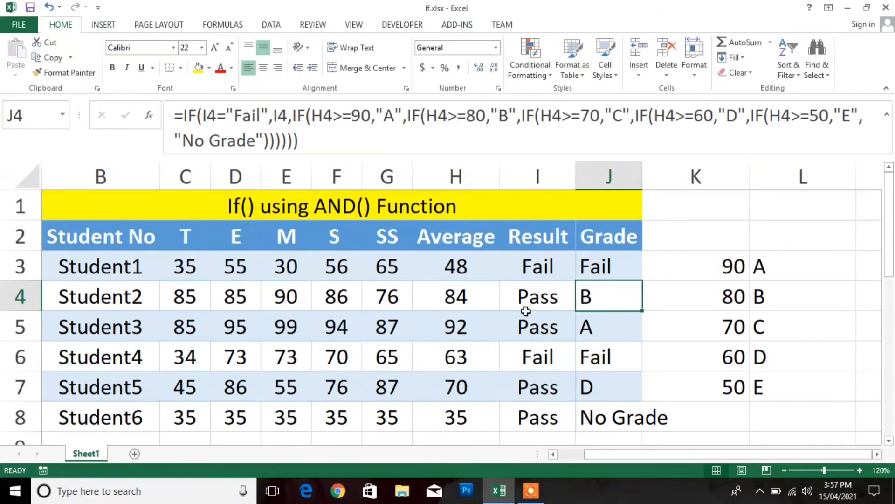
click(441, 325)
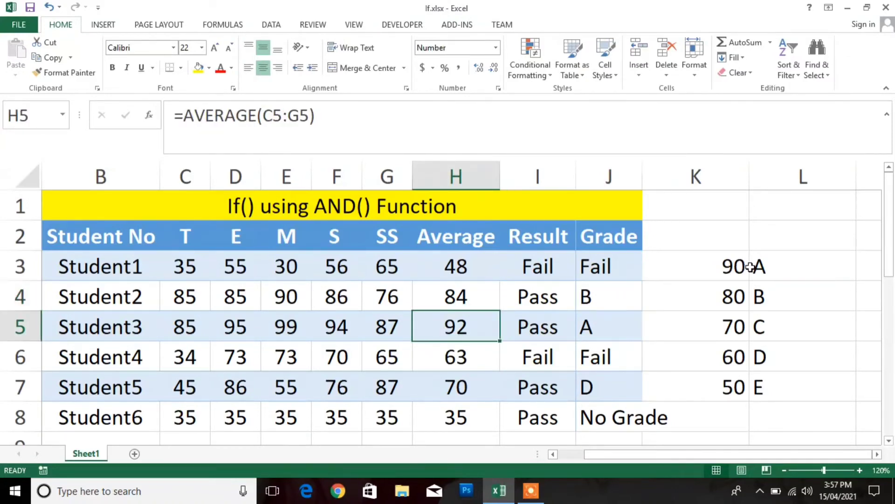
click(597, 329)
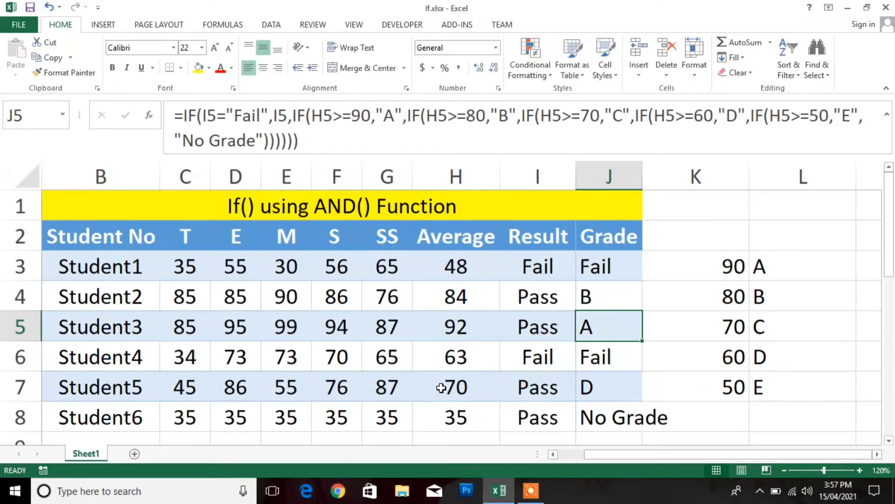
click(585, 386)
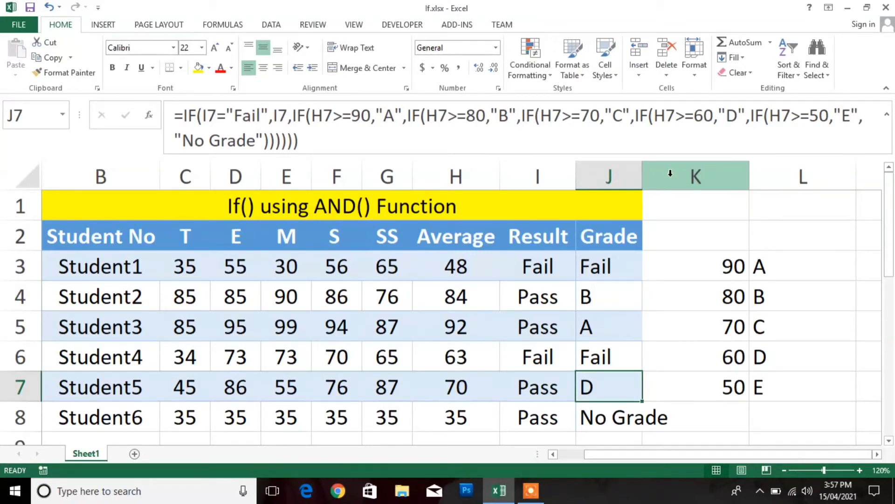
Show Student5's average in H7 with two decimal places and check the grade in J7 against the 60 threshold
click(462, 386)
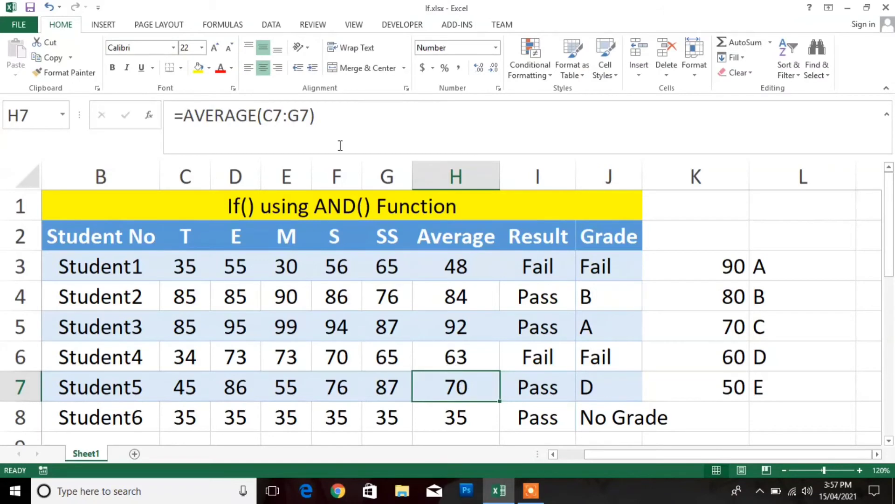
click(480, 68)
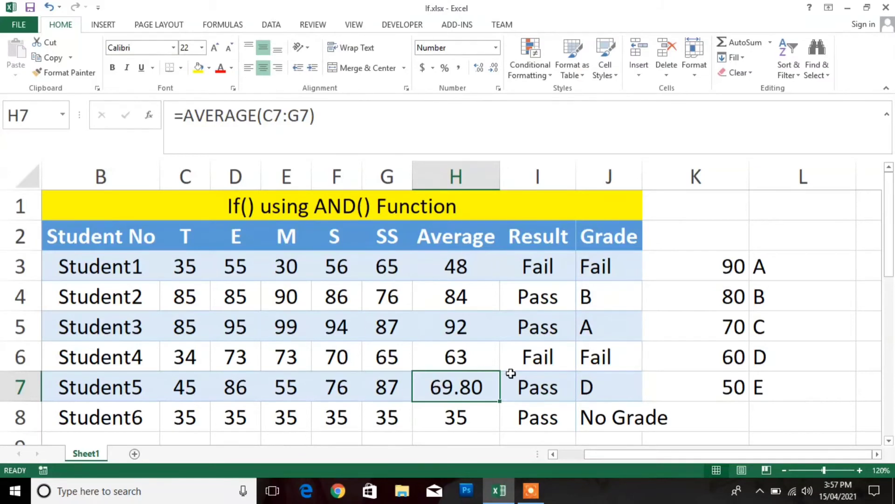
click(595, 383)
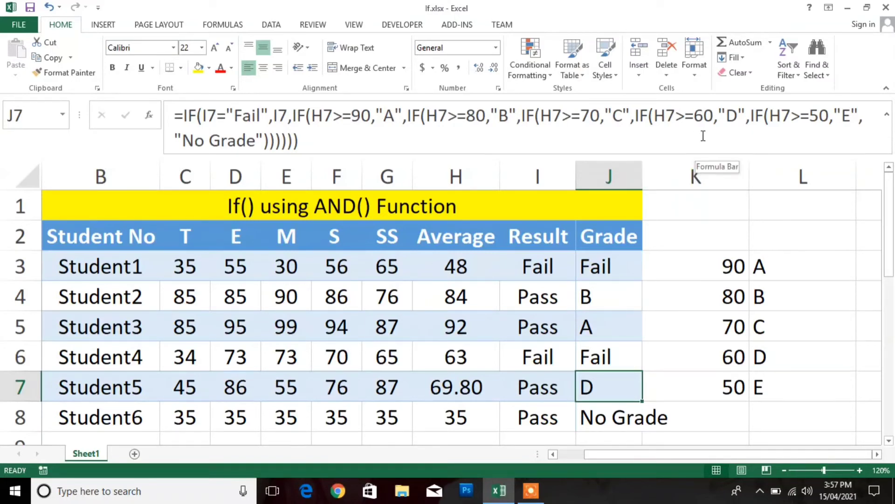
click(696, 347)
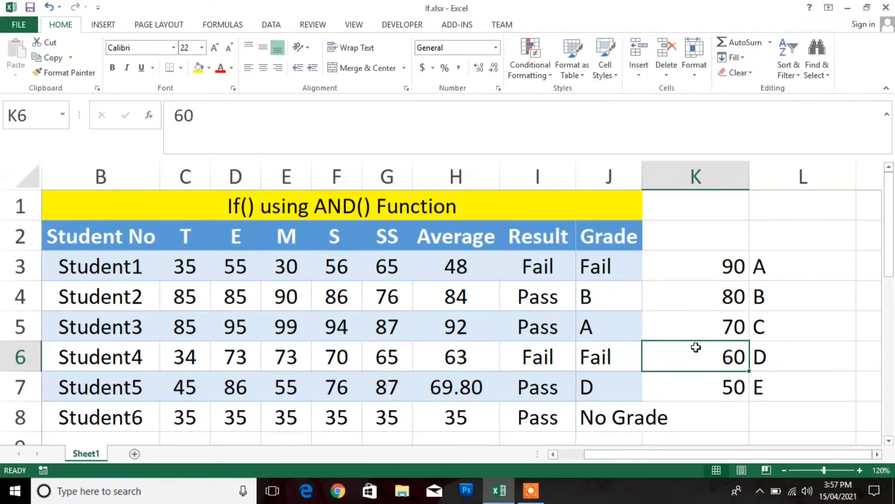
click(626, 275)
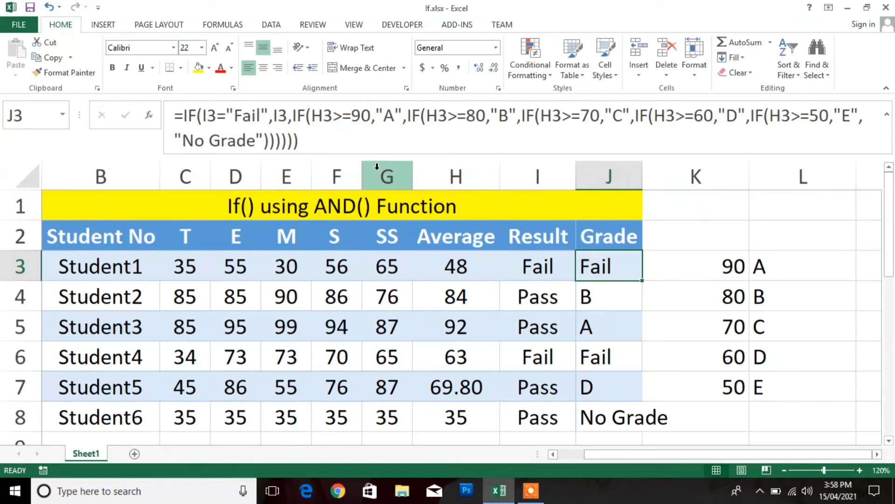
click(629, 300)
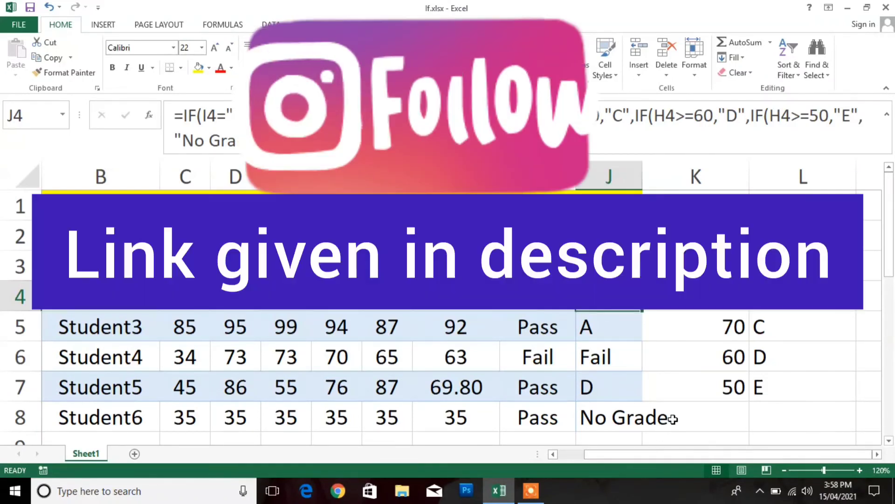
click(673, 419)
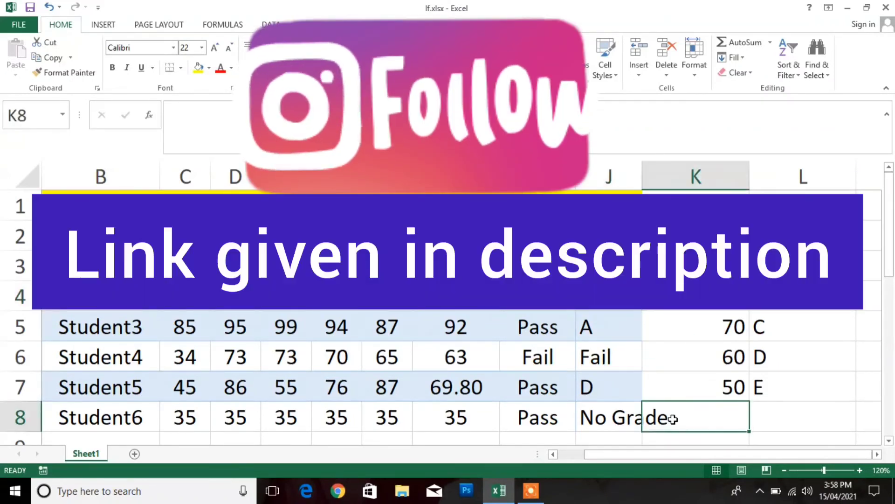
click(766, 382)
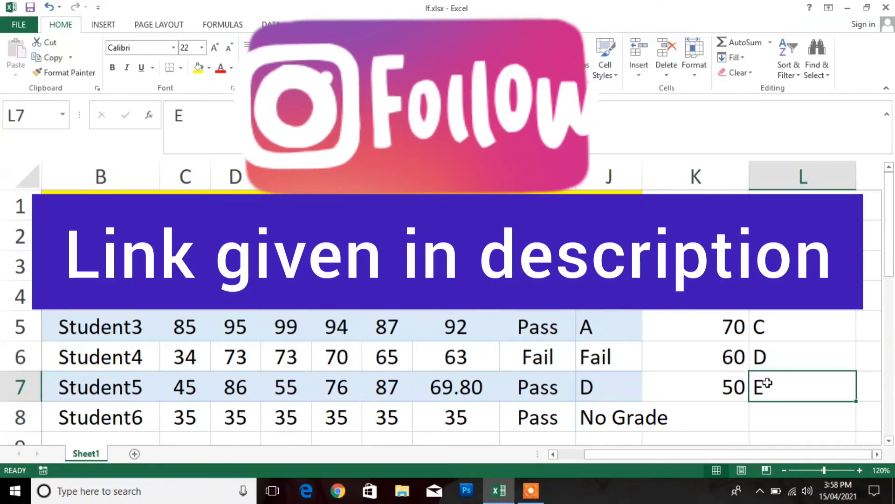